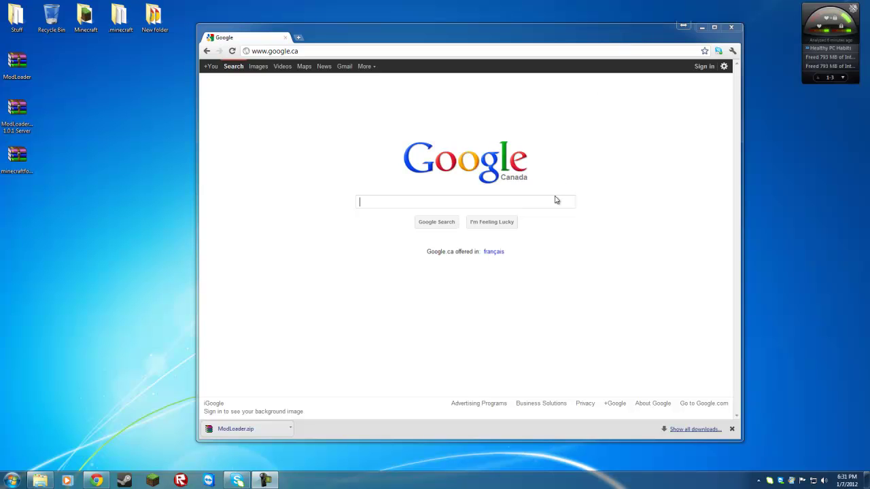
Step: Run a Google search for 'industrial craft 2'
left_click(552, 201)
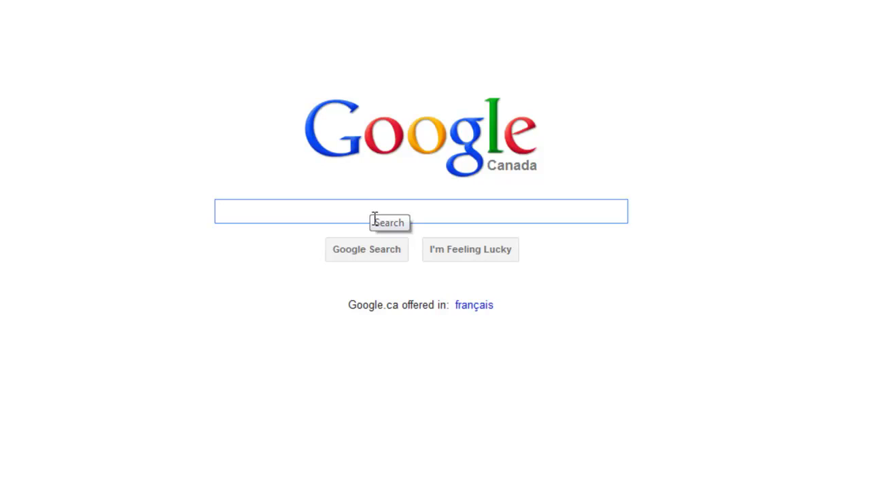
type("indus")
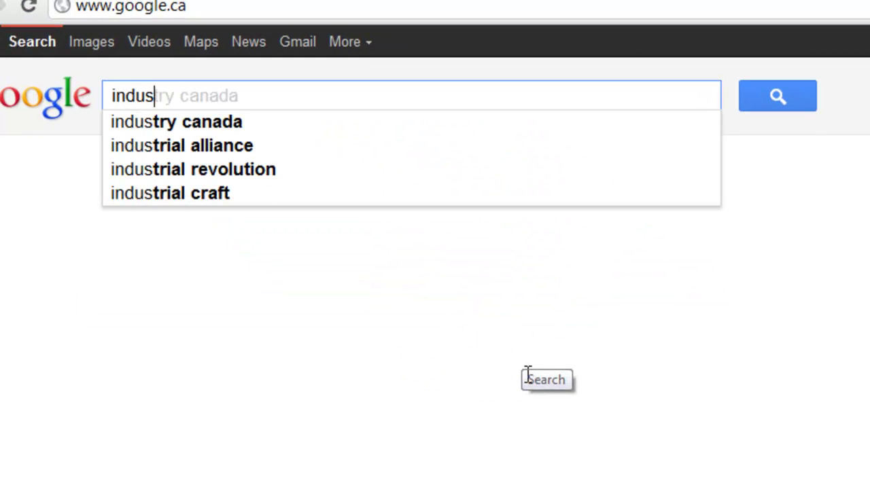
type("trial cr")
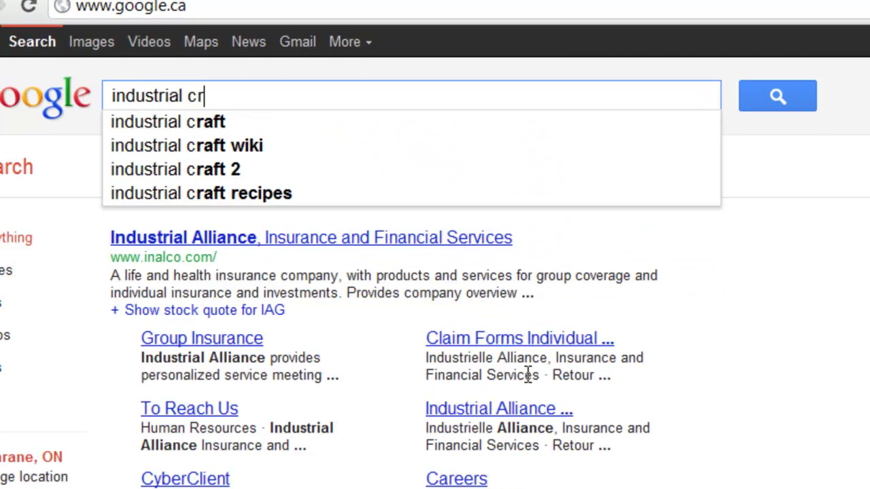
type("aft 2")
key("Return")
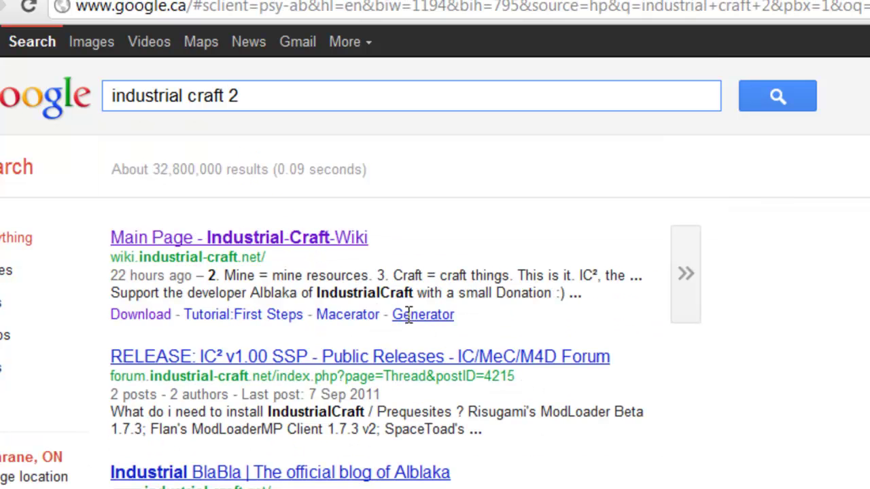
Step: Open the Industrial-Craft wiki's Download page at the IC² for Minecraft 1.0.0 section
left_click(318, 238)
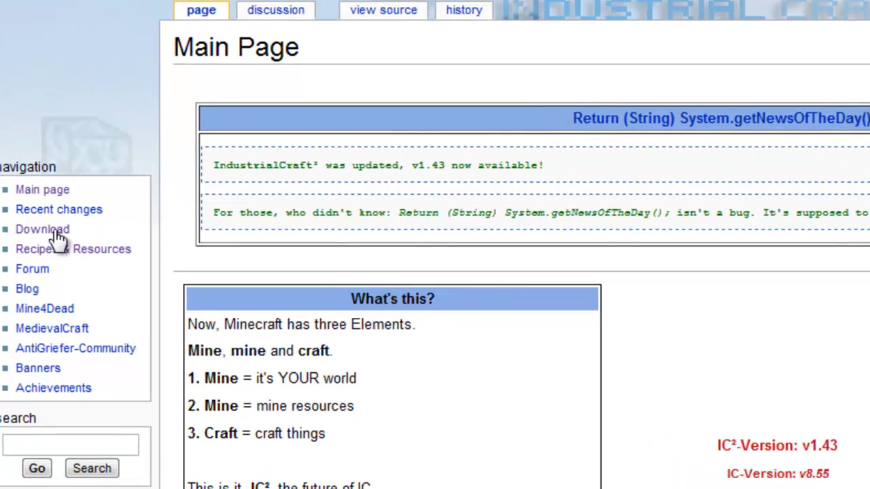
left_click(55, 246)
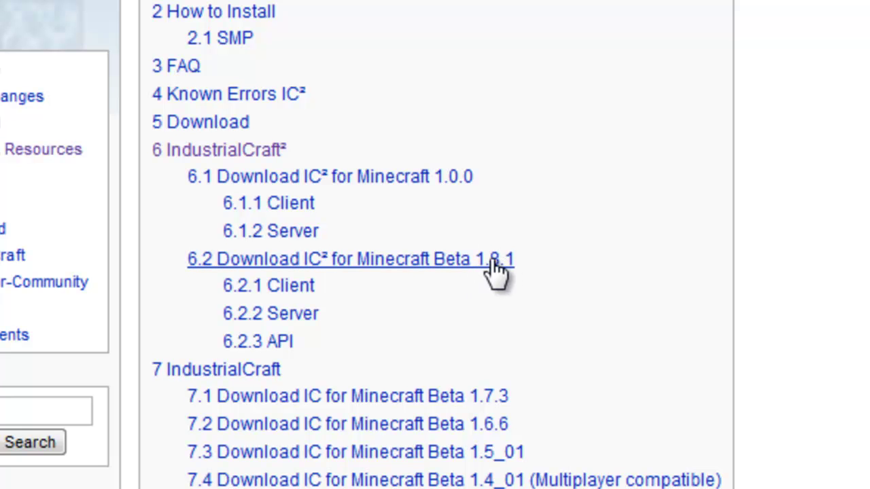
left_click(423, 180)
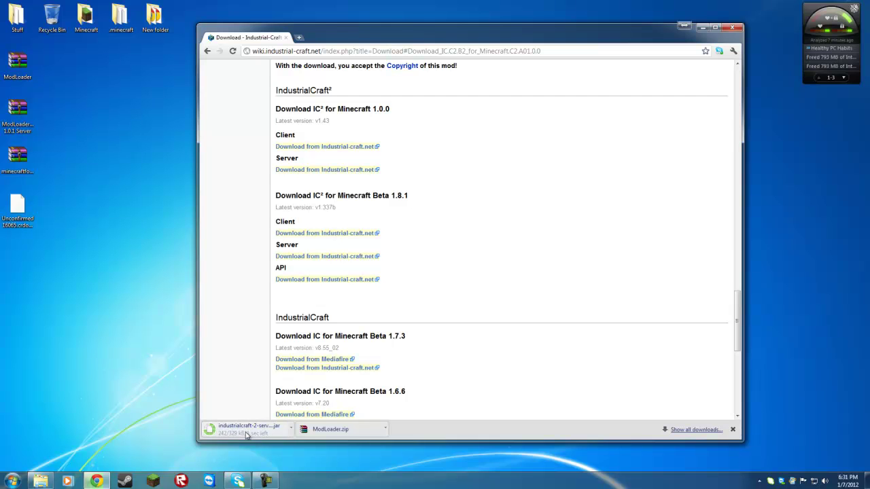
Step: Go to minecraft.net and download minecraft_server.jar from its Download page
left_click(31, 212)
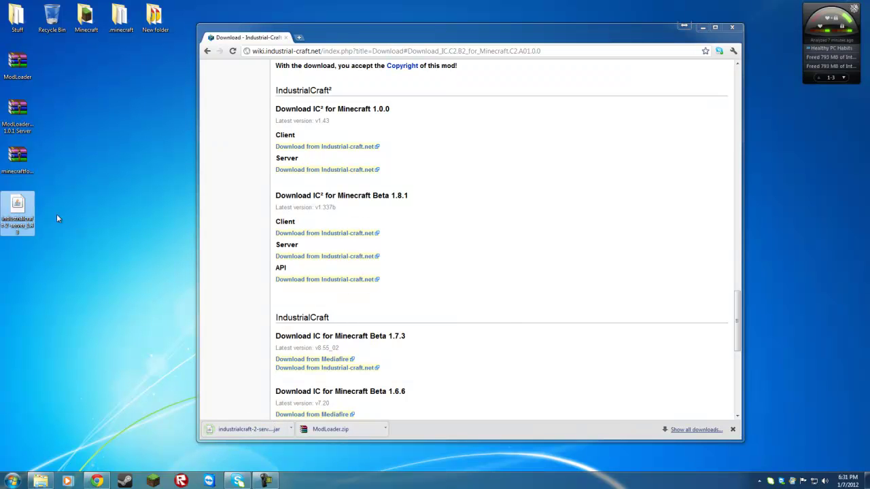
left_click(333, 51)
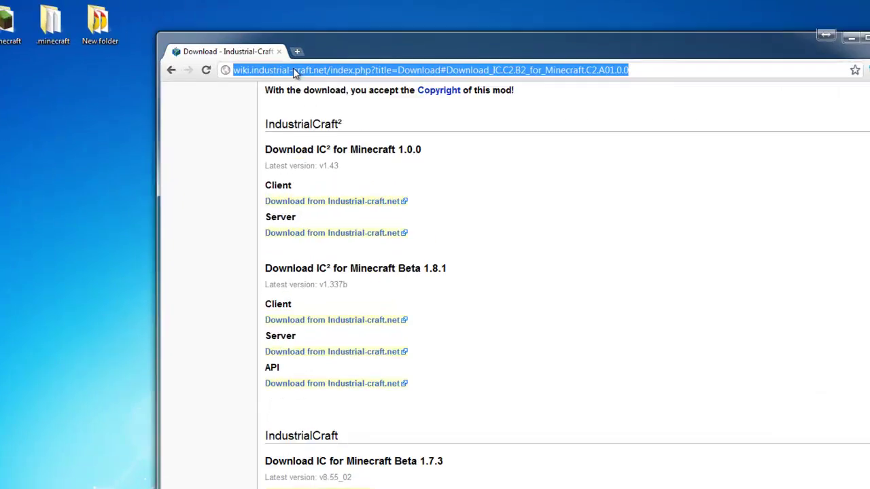
type("minecraf")
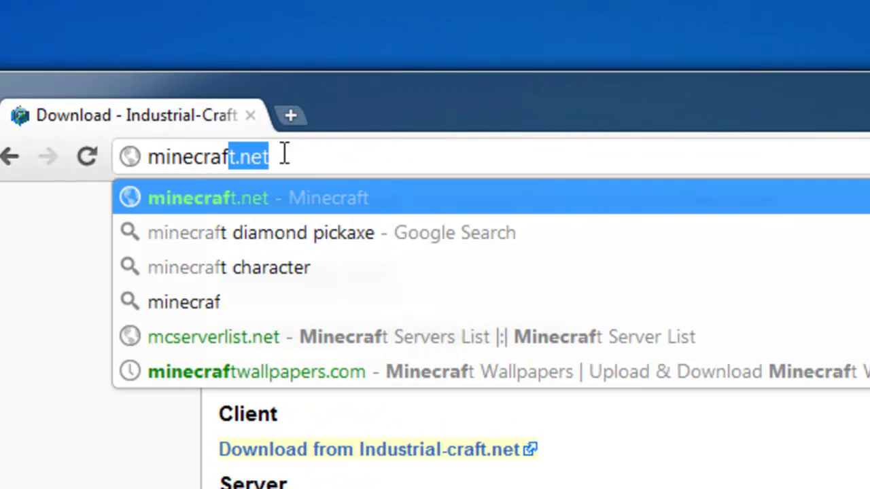
type("t.net")
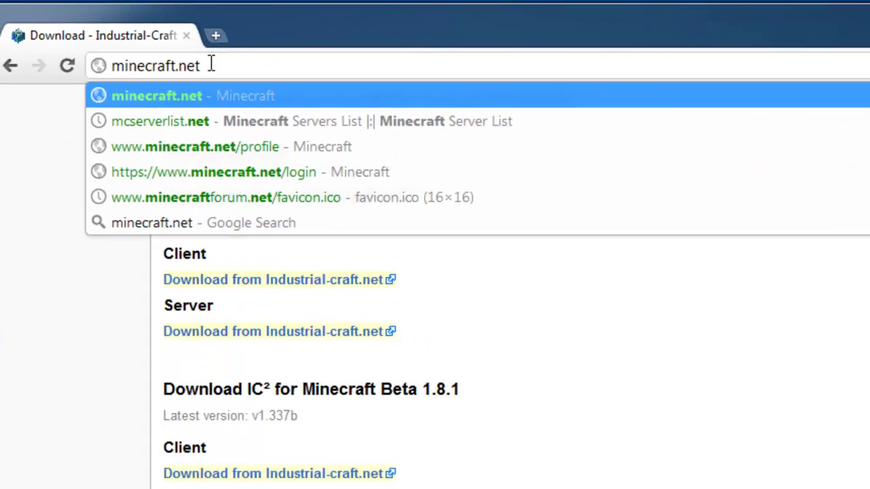
key("Return")
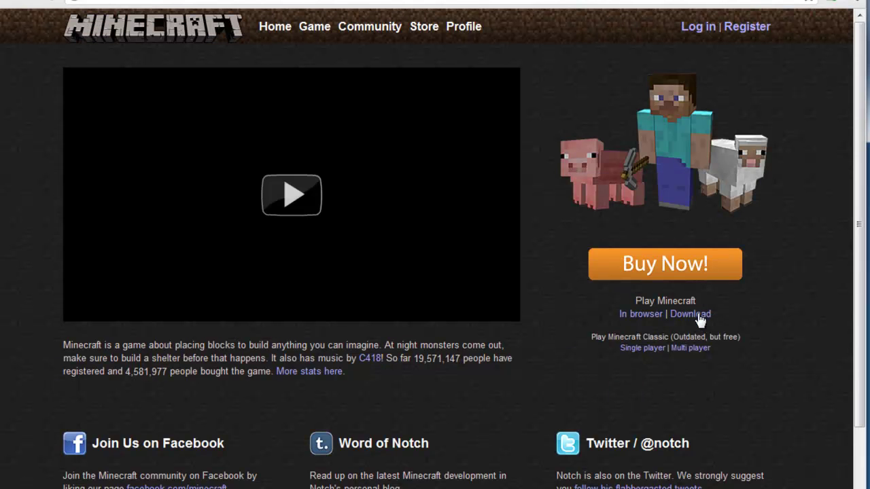
left_click(691, 314)
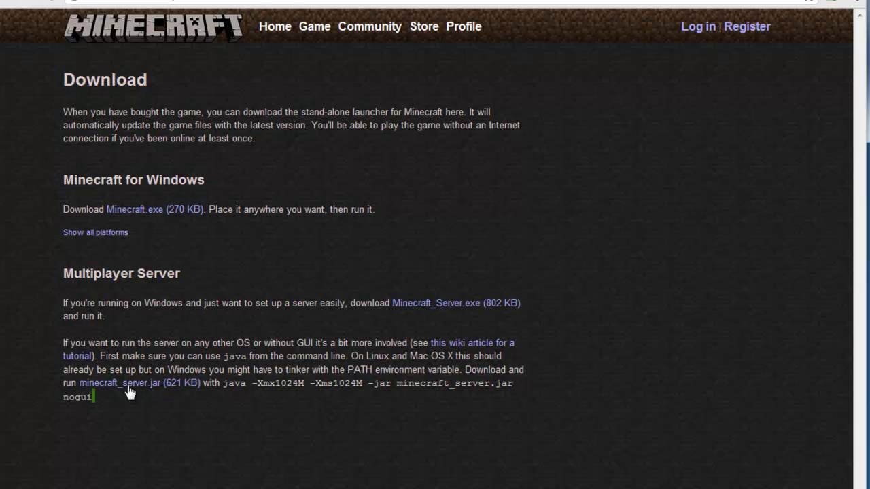
left_click(128, 384)
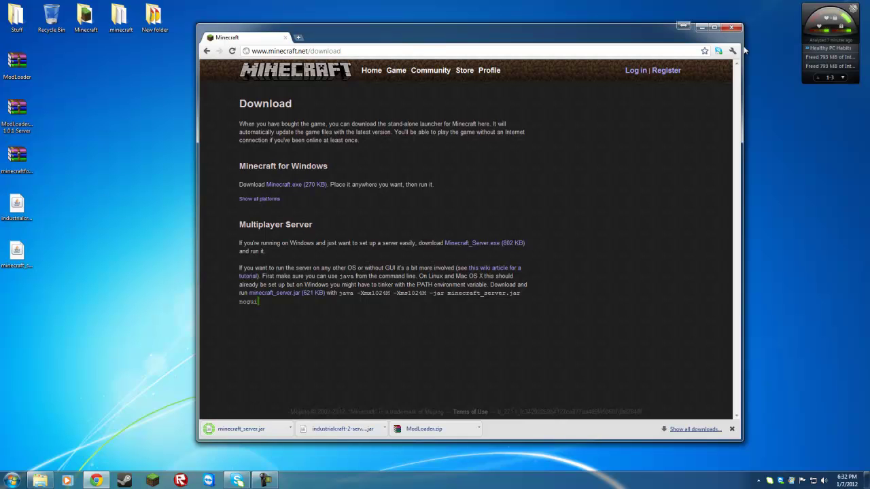
Step: Minimise Chrome and check the names of the downloaded server files on the desktop
left_click(700, 27)
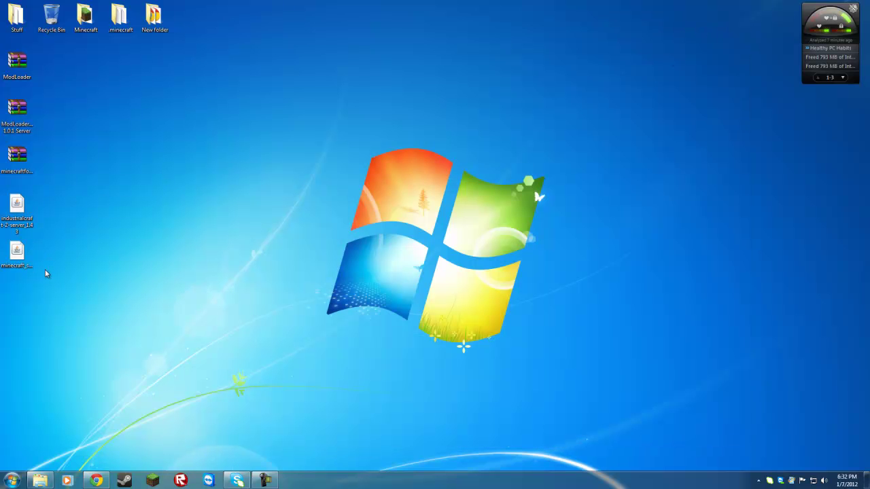
left_click(22, 255)
left_click(20, 205)
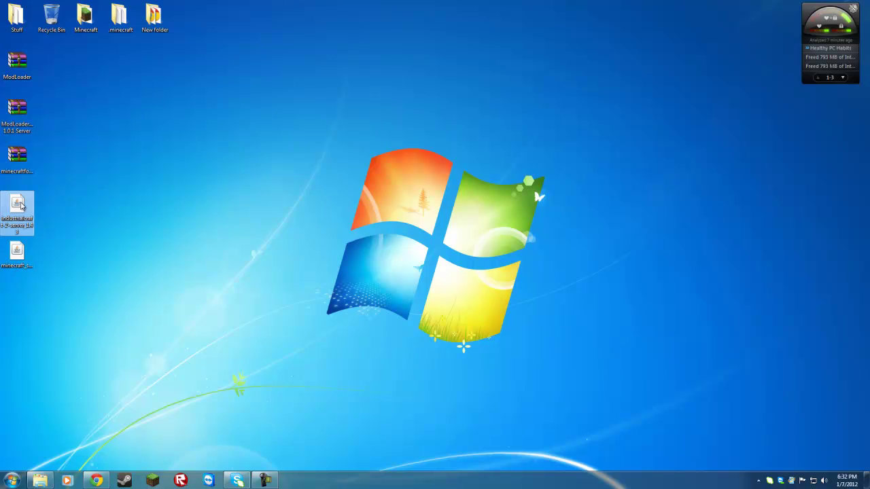
left_click(89, 196)
left_click(18, 156)
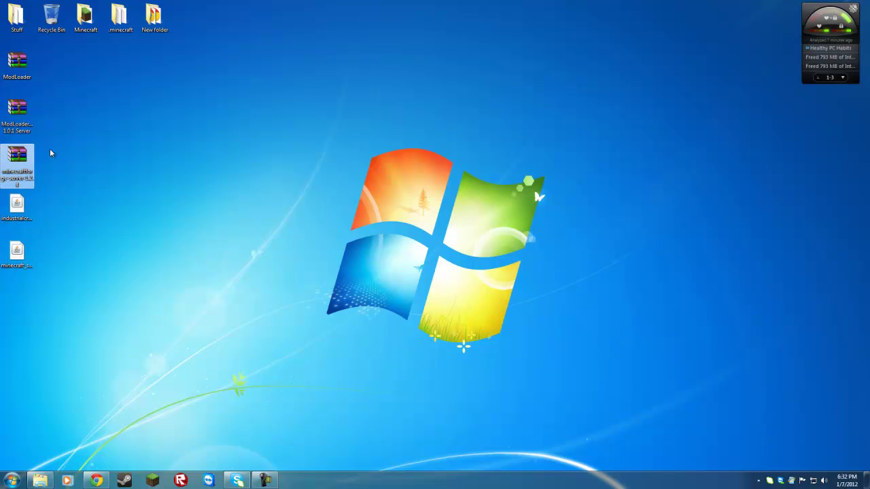
Step: Create a 'Minecraft Server' desktop folder and move minecraft_server.jar into it
right_click(64, 233)
mouse_move(85, 305)
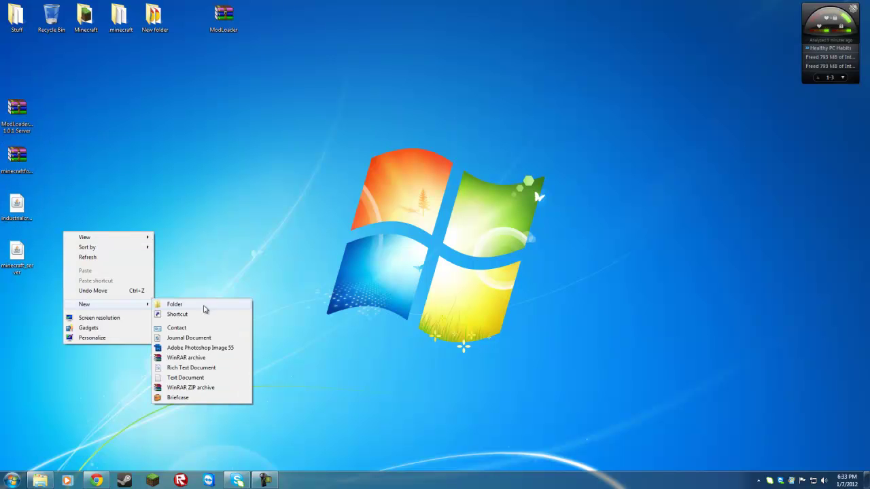
left_click(175, 305)
type("Minecraft Se")
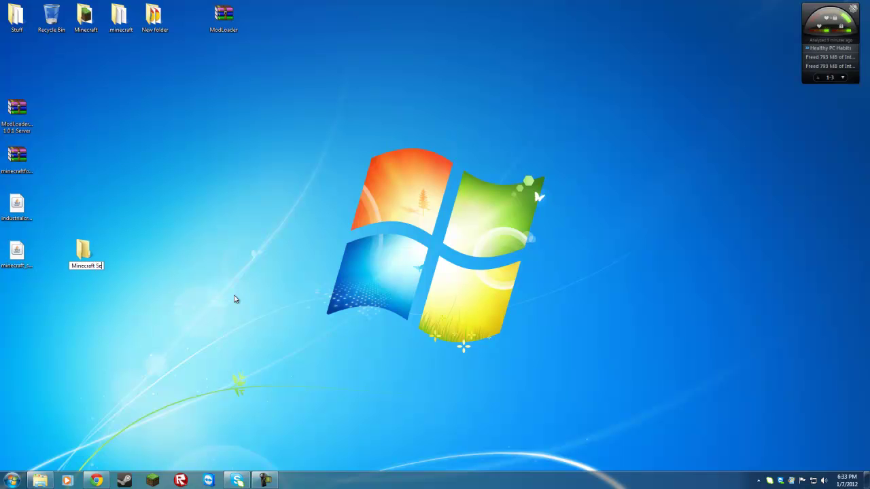
type("rver")
key("Return")
left_click(17, 253)
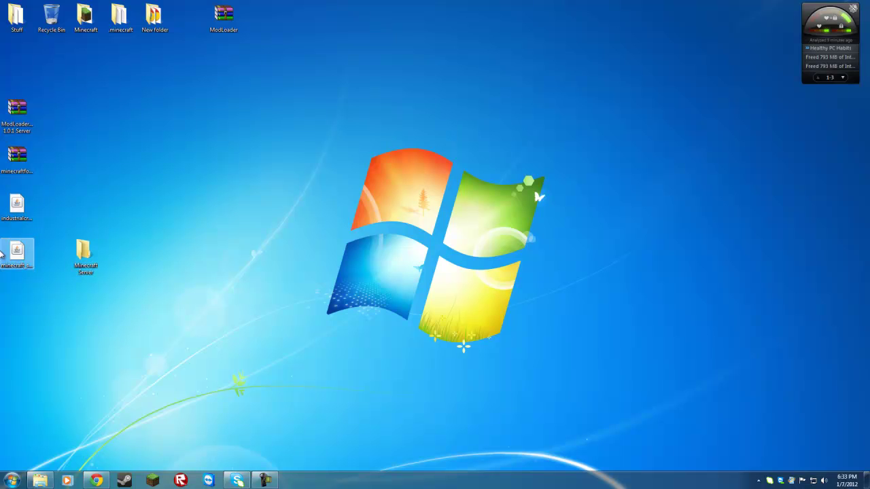
left_click_drag(87, 255, 85, 253)
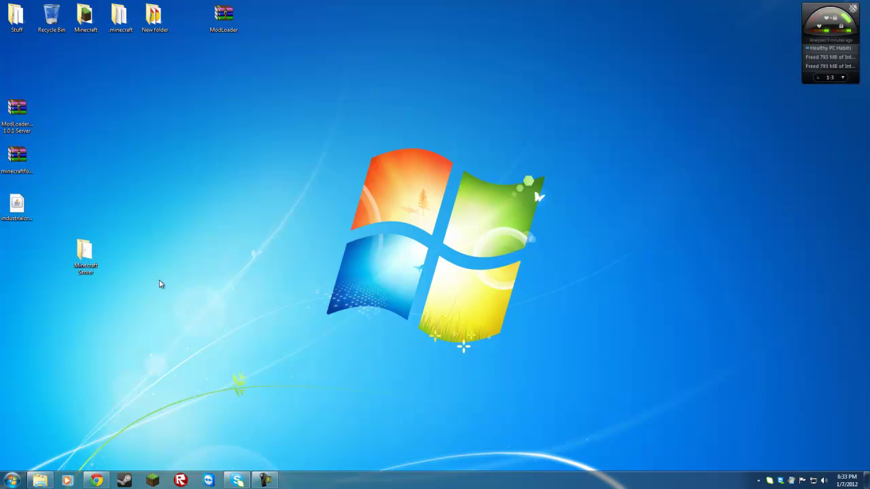
Step: Launch minecraft_server.jar and allow it through the firewall, including public networks
double_click(84, 253)
double_click(301, 100)
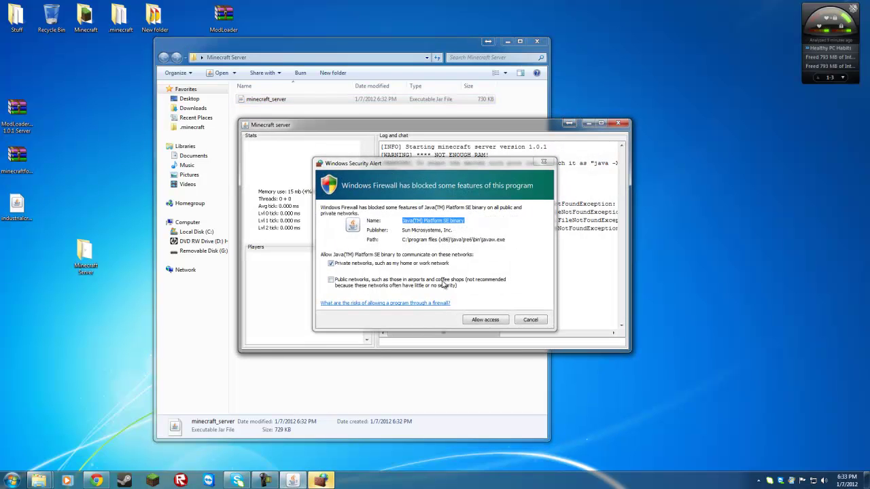
left_click(443, 285)
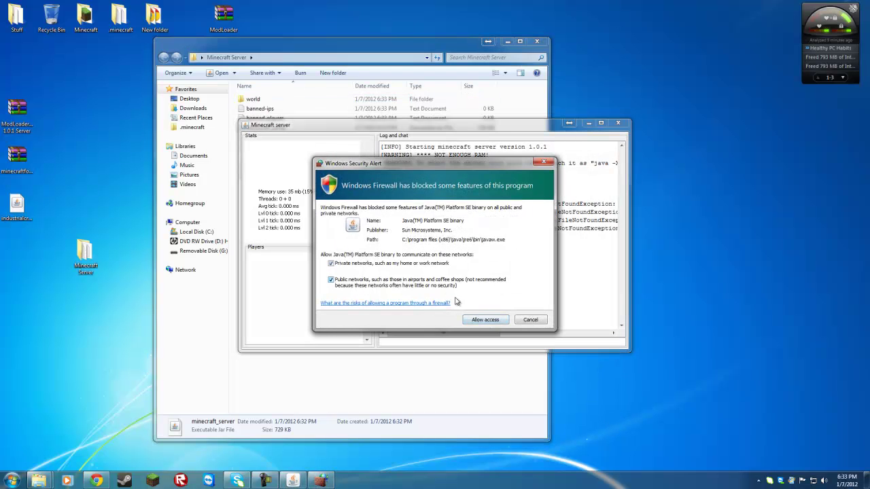
left_click(485, 322)
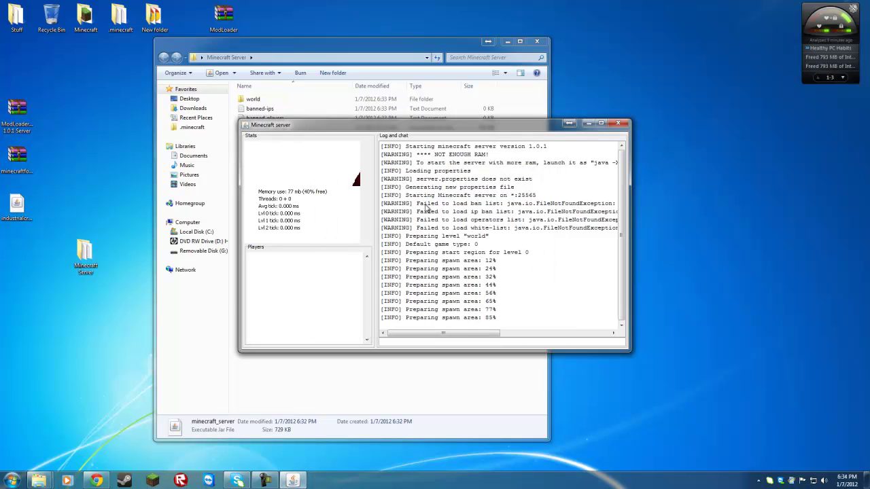
Step: Move the server window aside and select minecraft_server.jar in the server folder
left_click_drag(502, 125, 736, 89)
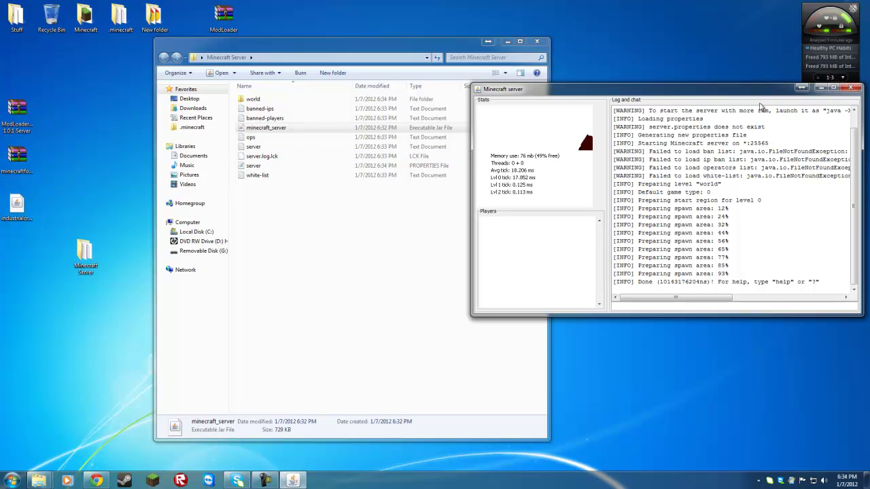
left_click_drag(755, 89, 747, 92)
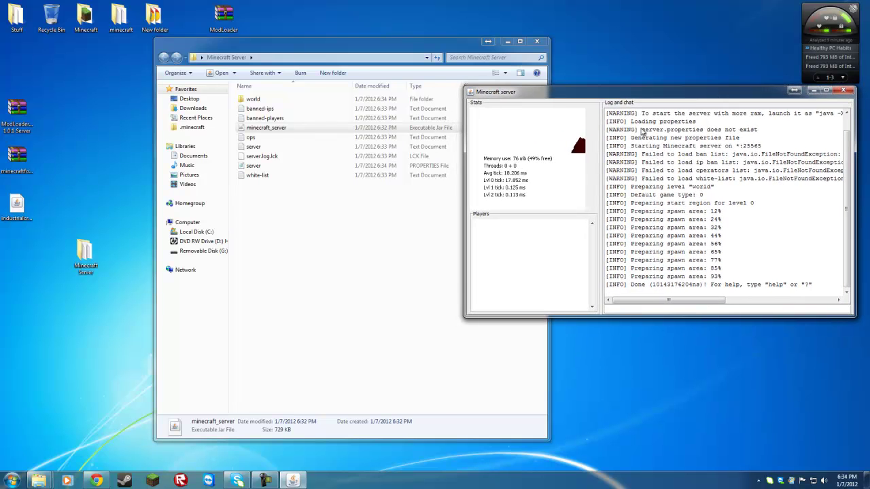
left_click(293, 187)
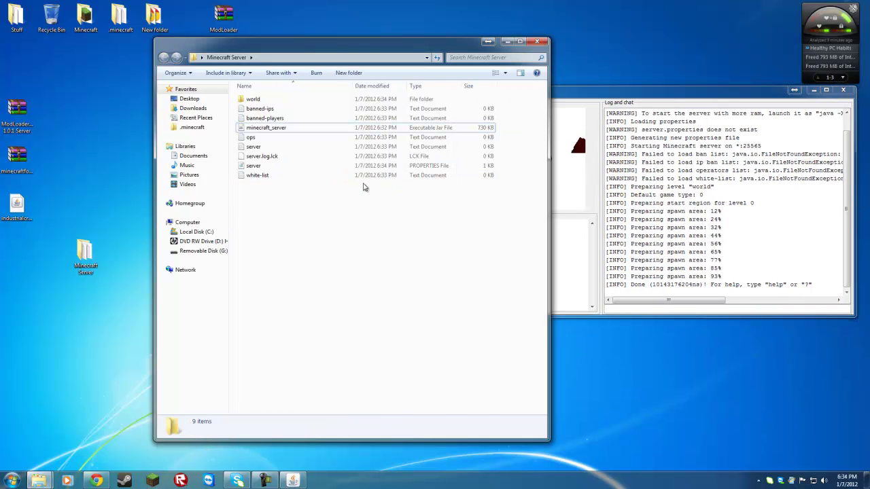
left_click(263, 128)
Step: Open minecraft_server.jar in WinRAR beside the server folder, then select the ModLoader and Forge zips
right_click(261, 128)
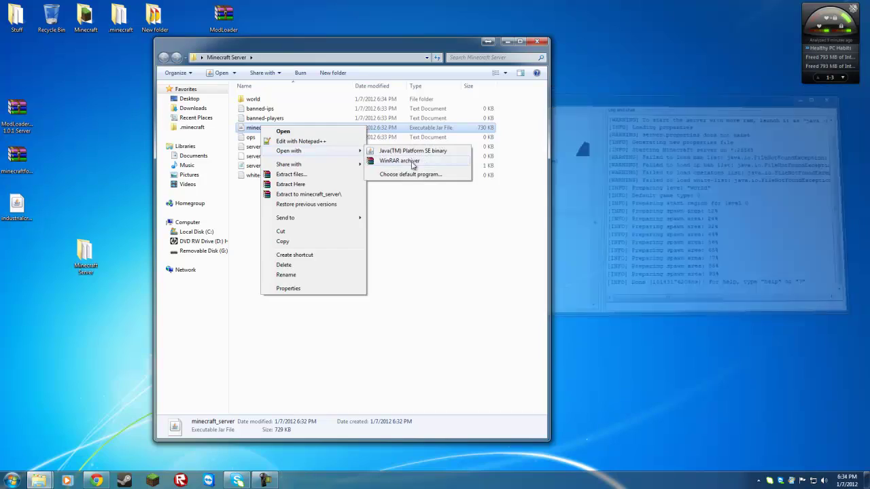
left_click(413, 162)
left_click_drag(334, 41, 698, 58)
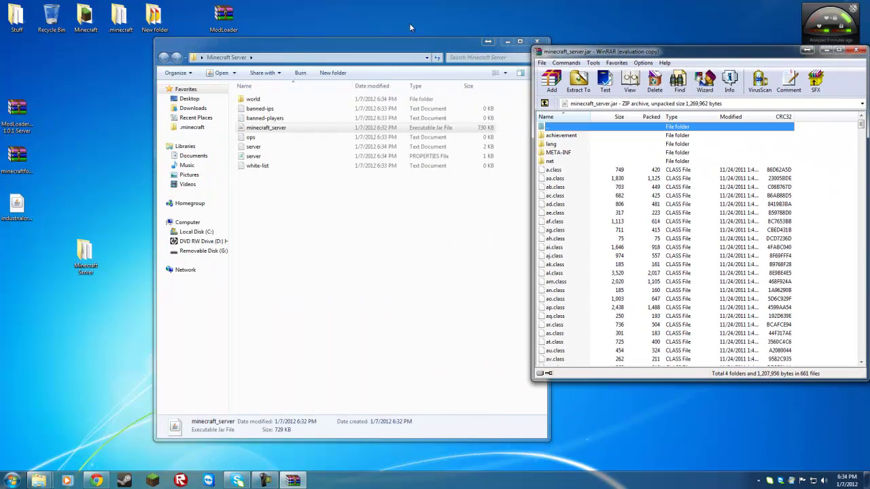
left_click_drag(424, 49, 406, 47)
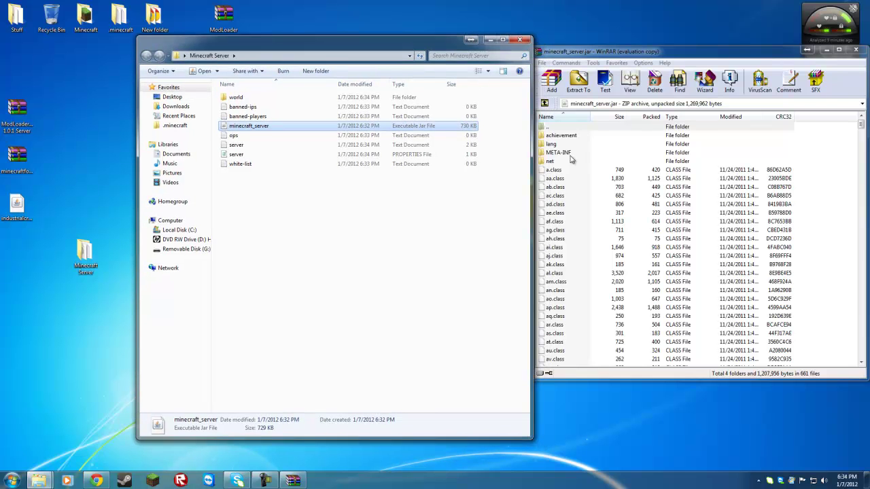
left_click(582, 55)
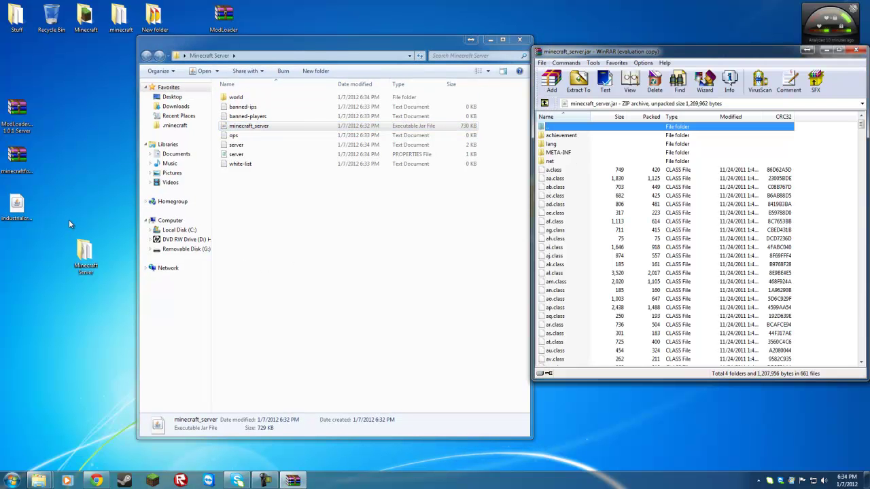
left_click(25, 114)
left_click(24, 157)
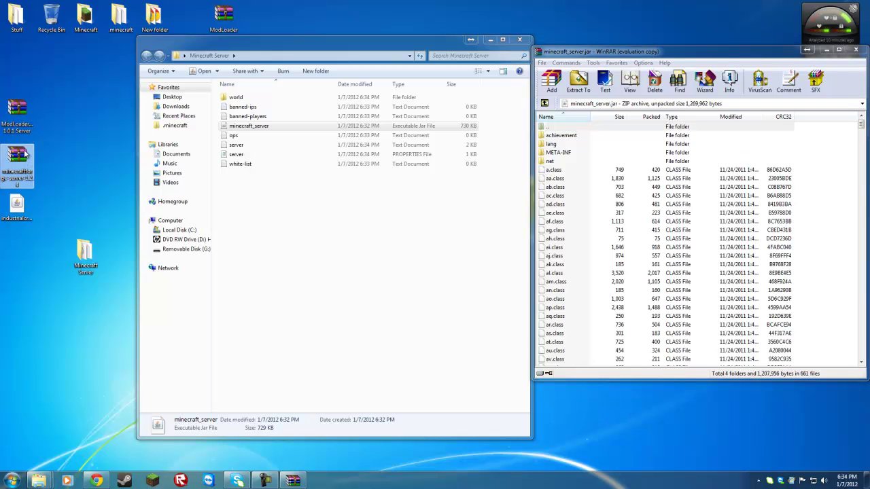
Step: Add all ModLoaderMp 1.0.1 Server files into minecraft_server.jar and close that zip
double_click(23, 119)
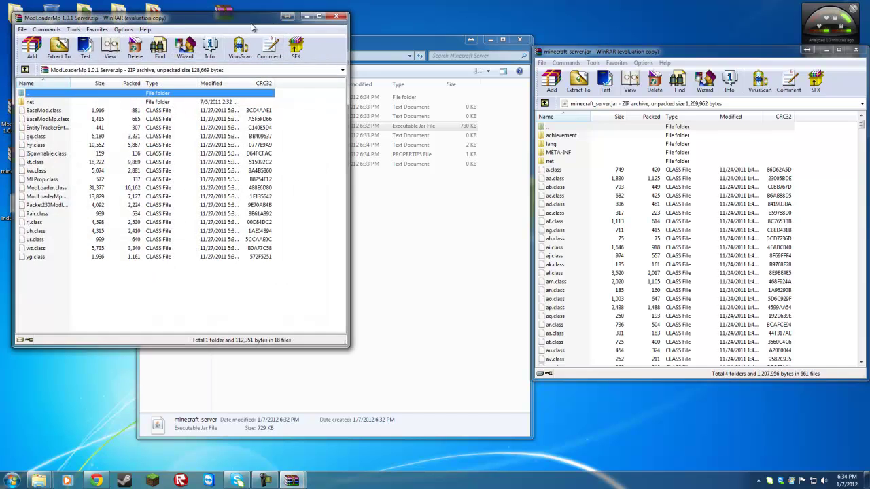
left_click_drag(95, 340, 81, 173)
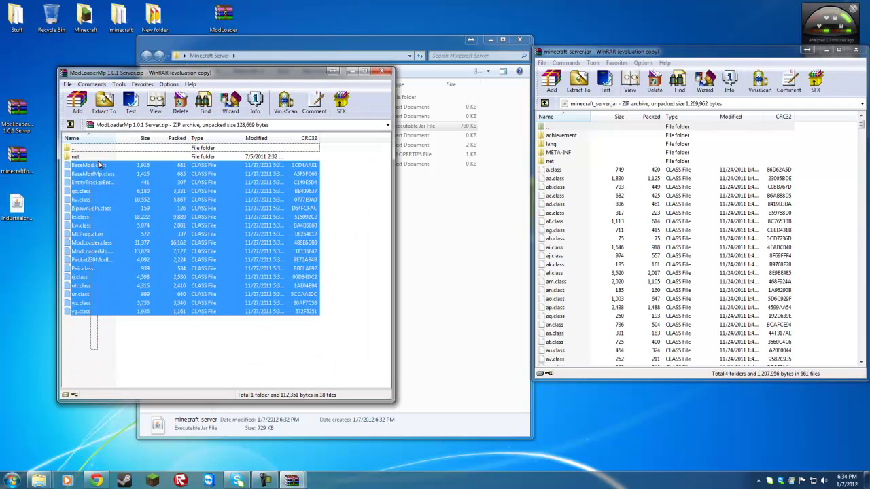
left_click(73, 159)
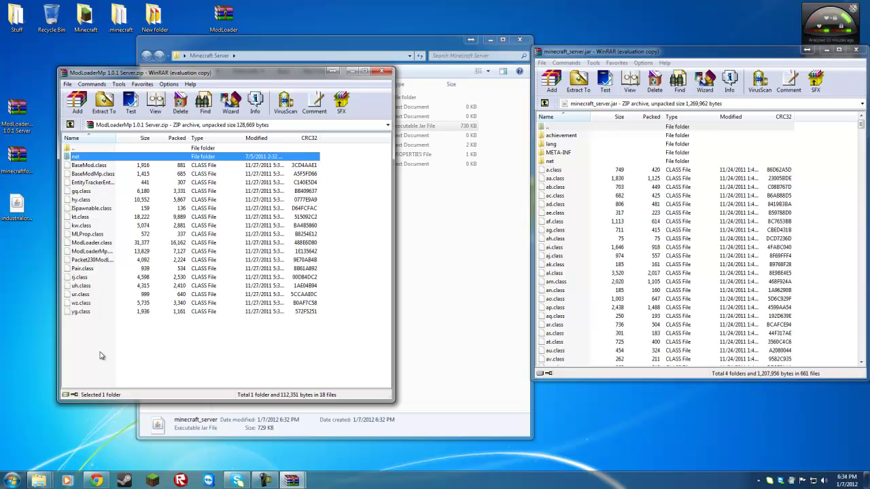
mouse_move(100, 355)
left_mouse_down()
mouse_move(79, 162)
mouse_move(707, 233)
left_mouse_up()
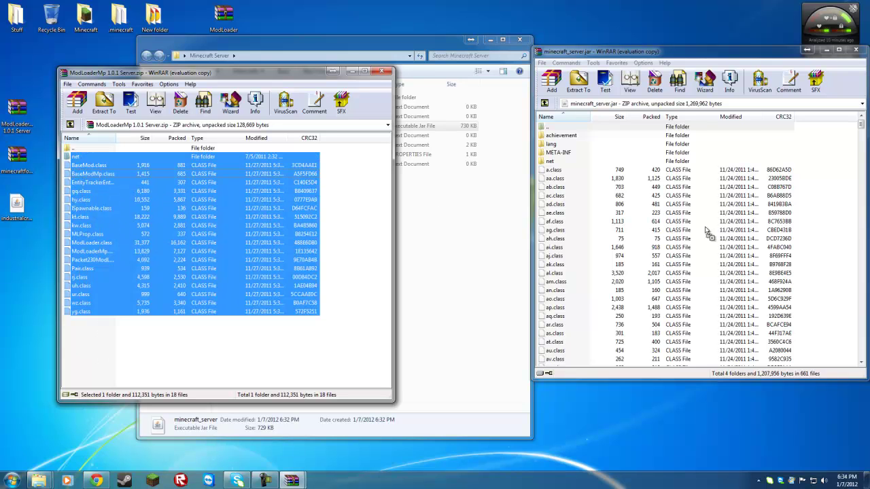
left_click(713, 297)
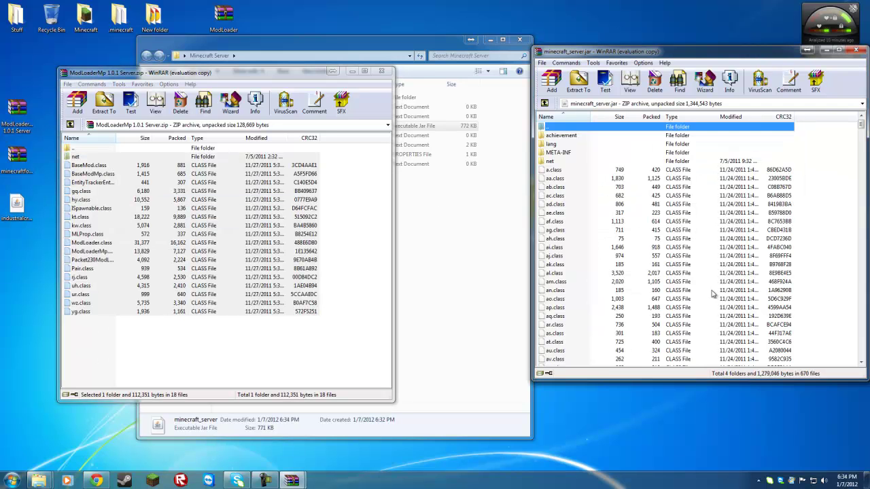
left_click(382, 71)
Step: Add all minecraftforge-server-1.2.4 files into minecraft_server.jar and close that zip
double_click(17, 156)
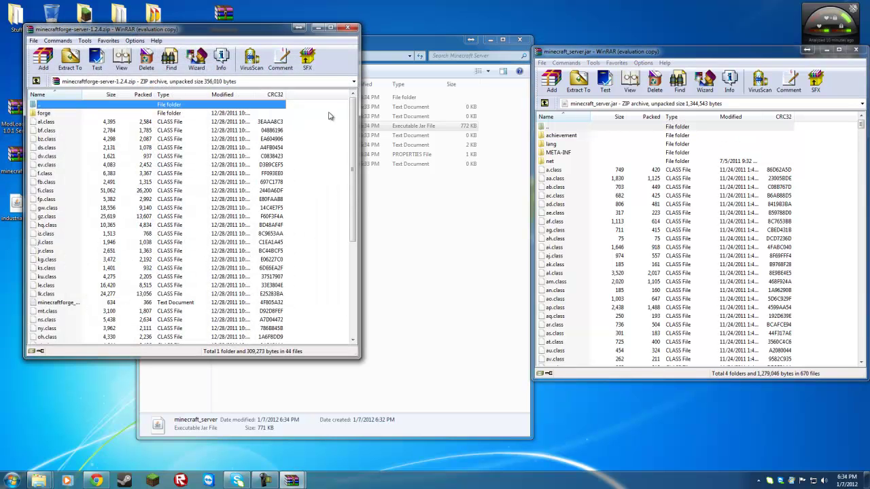
left_click_drag(287, 116, 201, 338)
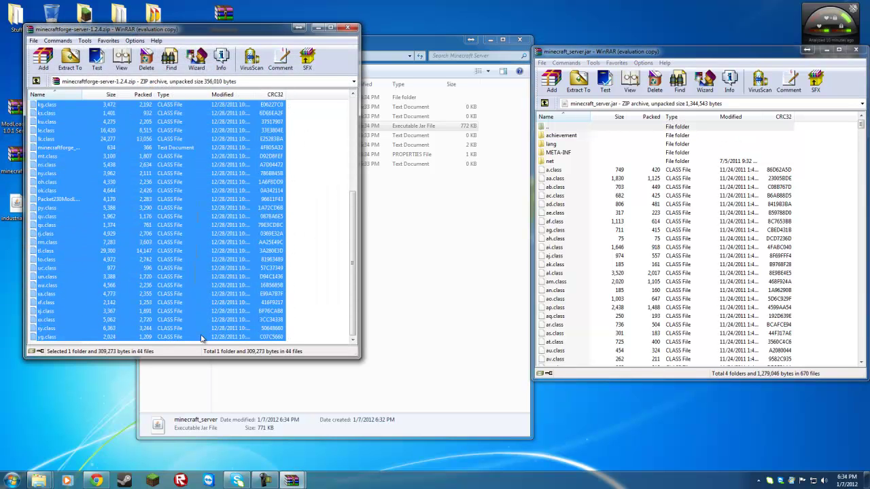
left_click_drag(358, 280, 625, 300)
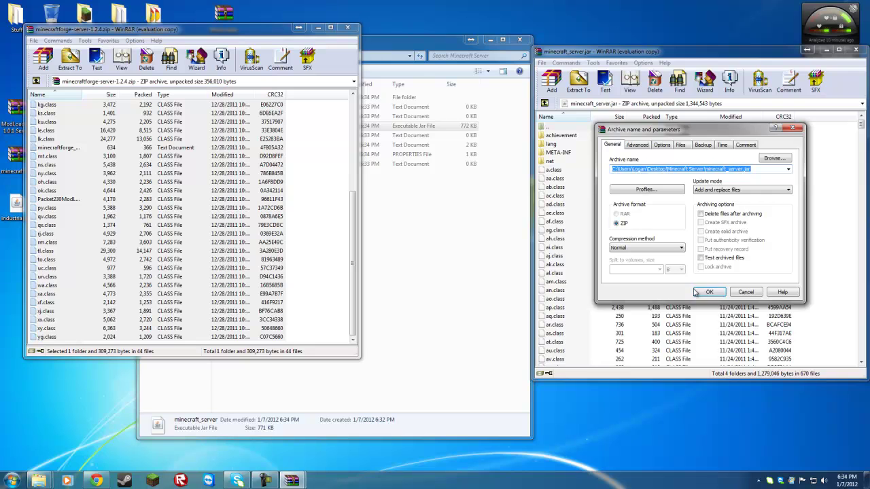
left_click(709, 291)
left_click(347, 28)
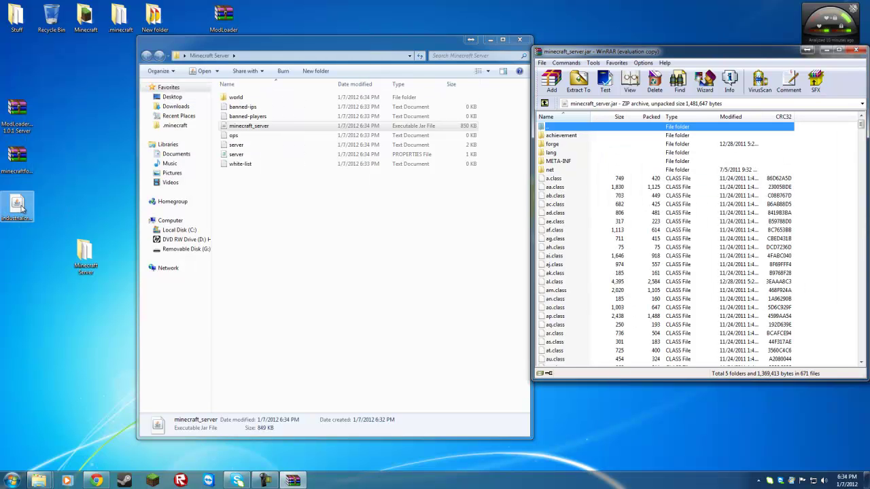
Step: Close WinRAR, move the running modded server window right, and return to the server folder
left_click(856, 52)
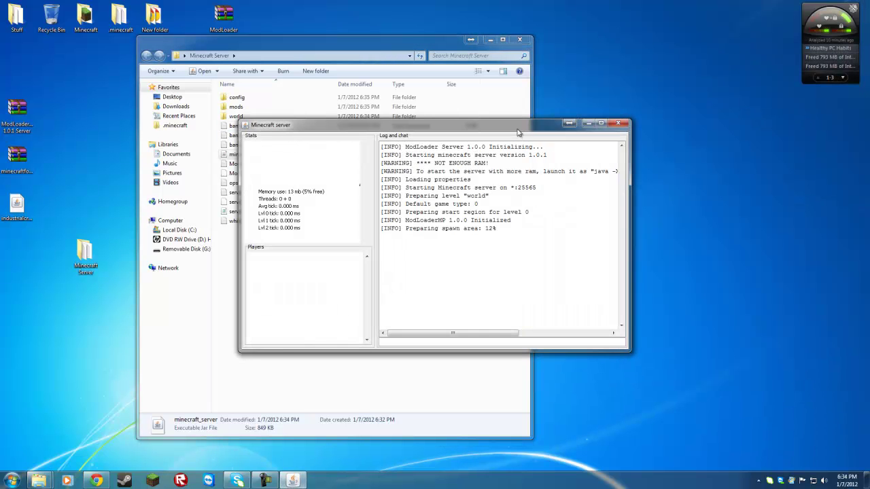
left_click_drag(520, 129, 660, 126)
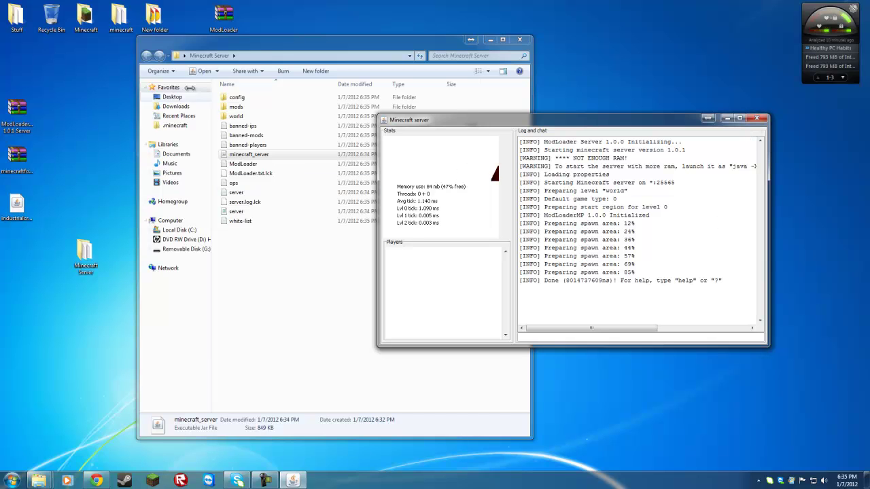
left_click(231, 63)
Step: Move the industrialcraft-2-server_1.43 jar into the mods folder, then close Explorer and the server
double_click(236, 108)
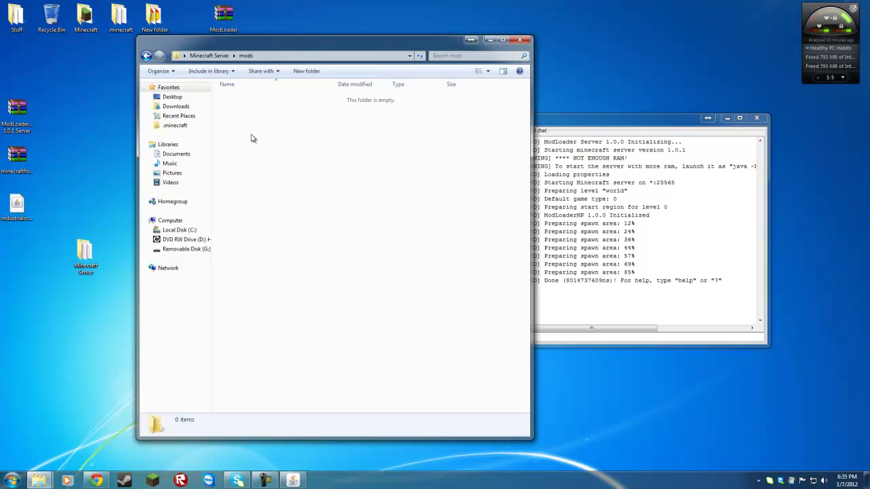
left_click(21, 216)
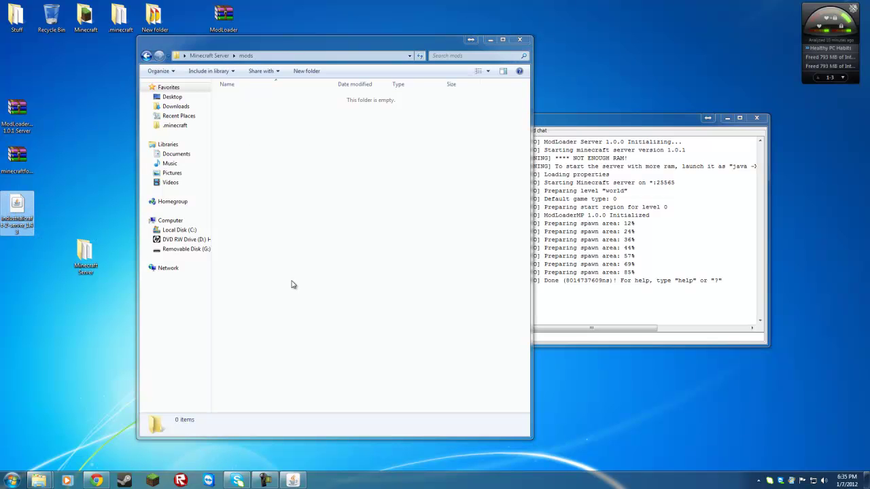
left_click_drag(293, 284, 291, 285)
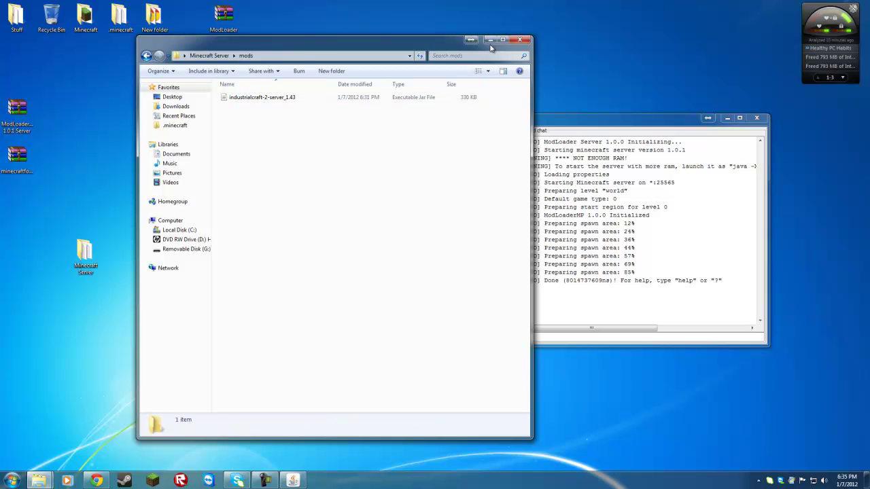
left_click(520, 40)
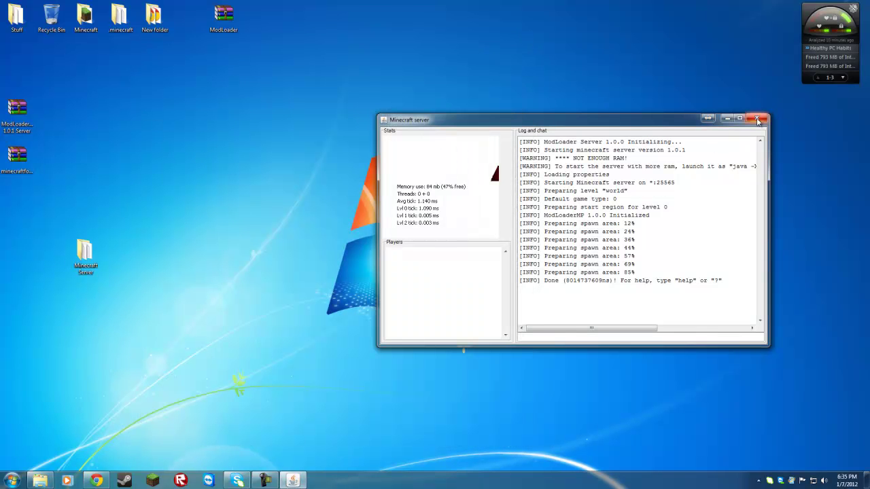
middle_click(303, 478)
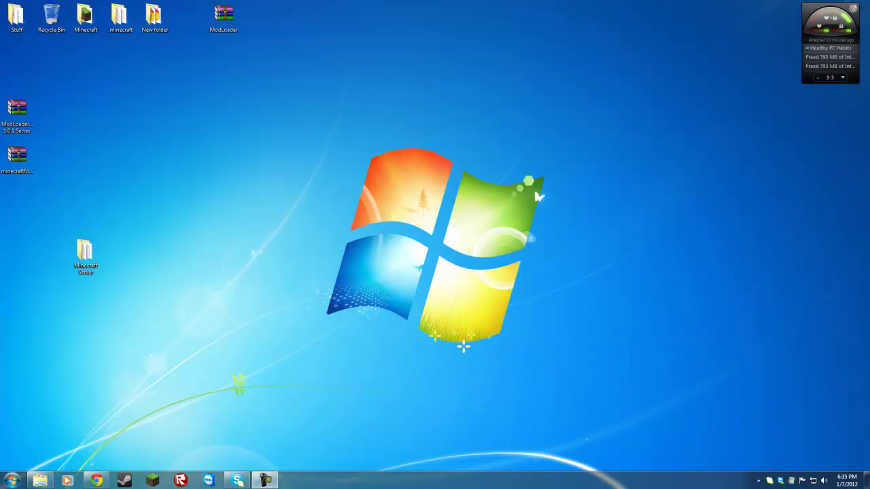